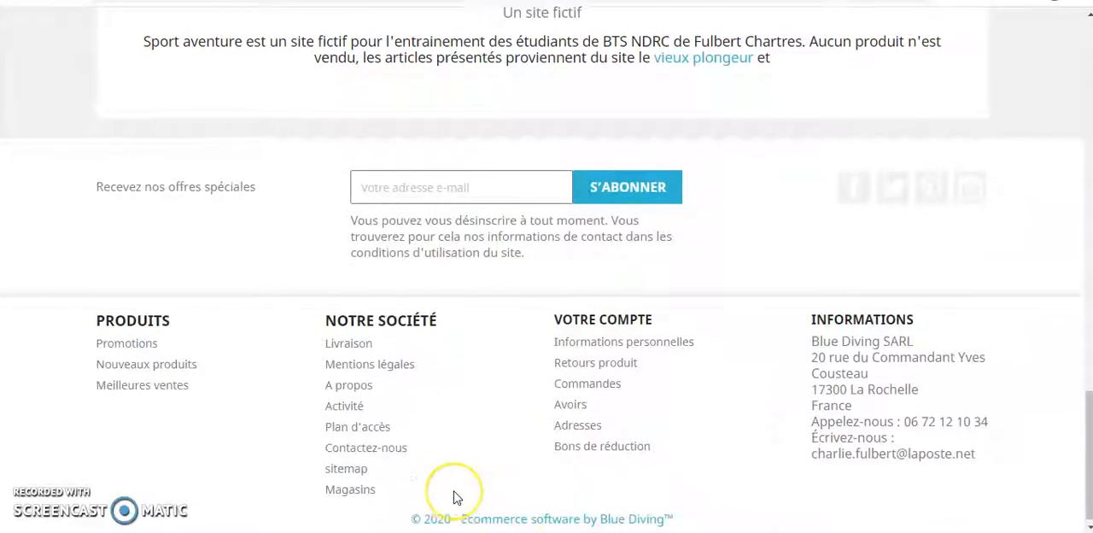
Look over the Blue Diving storefront home page from its footer copyright line upward, and switch to the PrestaShop back office.
{"action": "scroll", "coordinate": [455, 498], "scroll_direction": "up", "scroll_amount": 15}
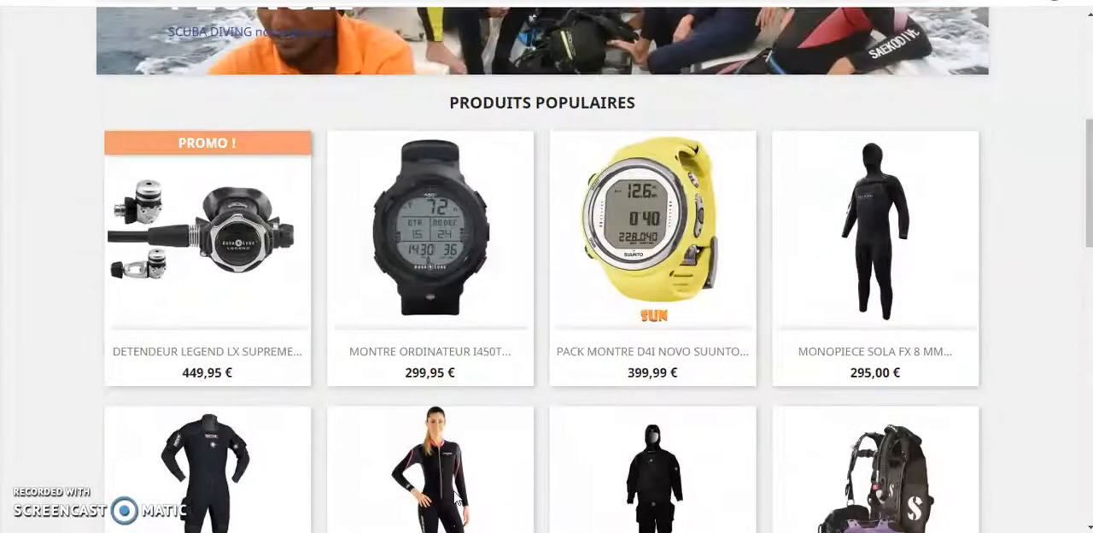
{"action": "scroll", "coordinate": [457, 500], "scroll_direction": "up", "scroll_amount": 5}
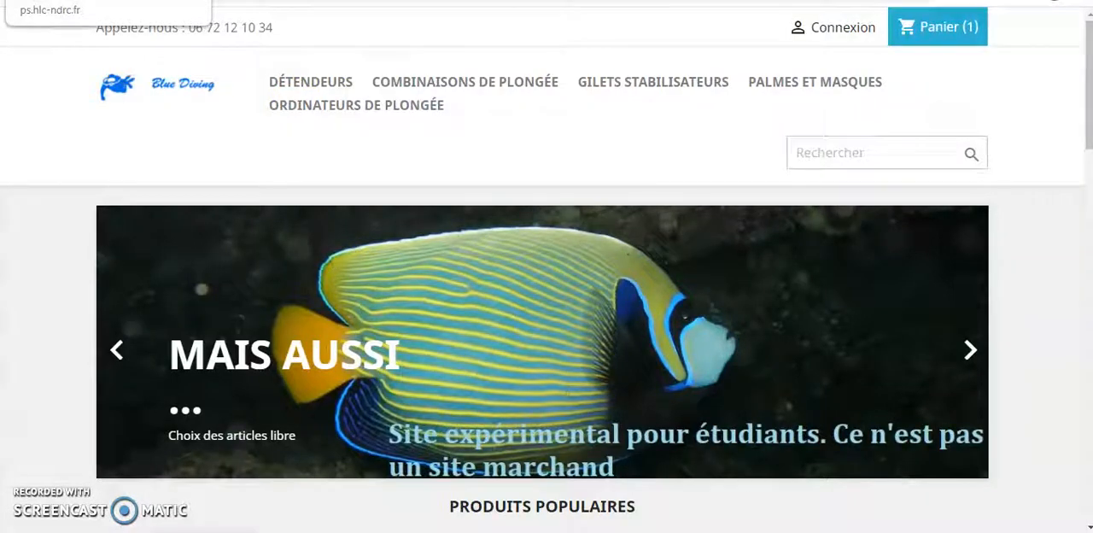
{"action": "left_click", "coordinate": [85, 1]}
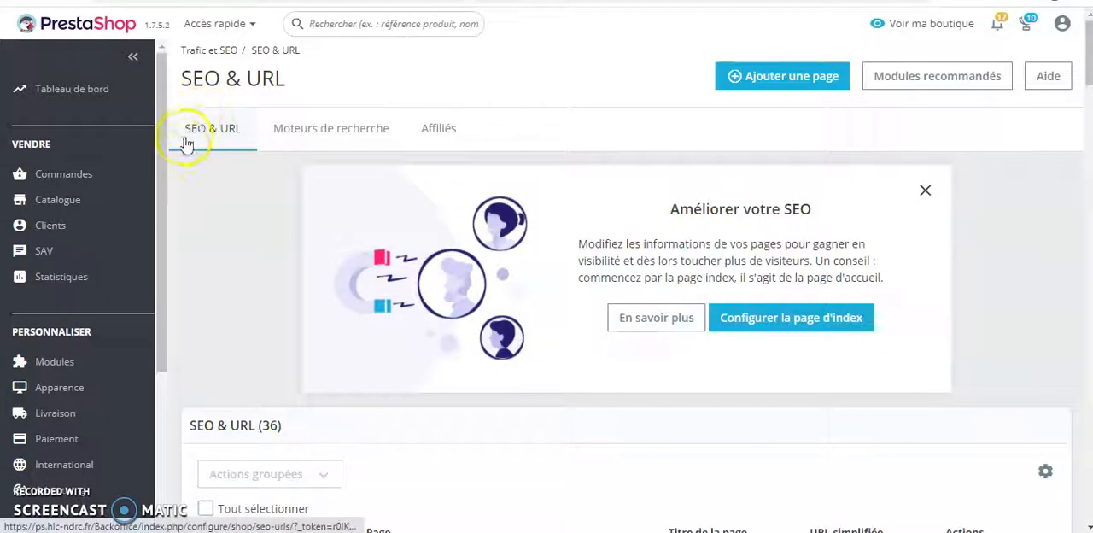
Open the index page's entry in the SEO & URL list for editing and save it.
{"action": "left_click_drag", "start_coordinate": [157, 186], "coordinate": [167, 392]}
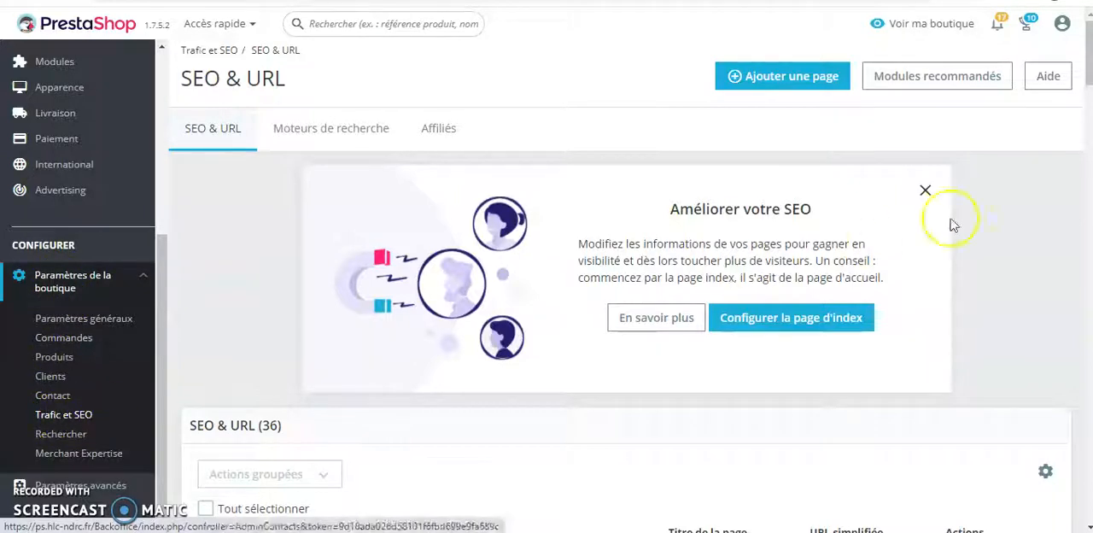
{"action": "scroll", "coordinate": [1030, 235], "scroll_direction": "down", "scroll_amount": 2}
{"action": "scroll", "coordinate": [1030, 239], "scroll_direction": "down", "scroll_amount": 2}
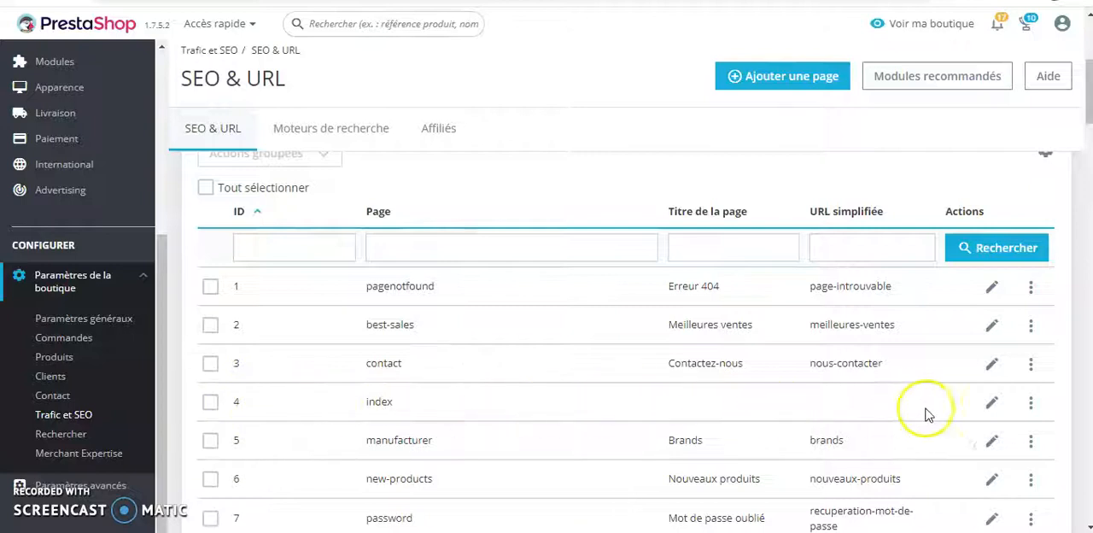
{"action": "left_click", "coordinate": [994, 406]}
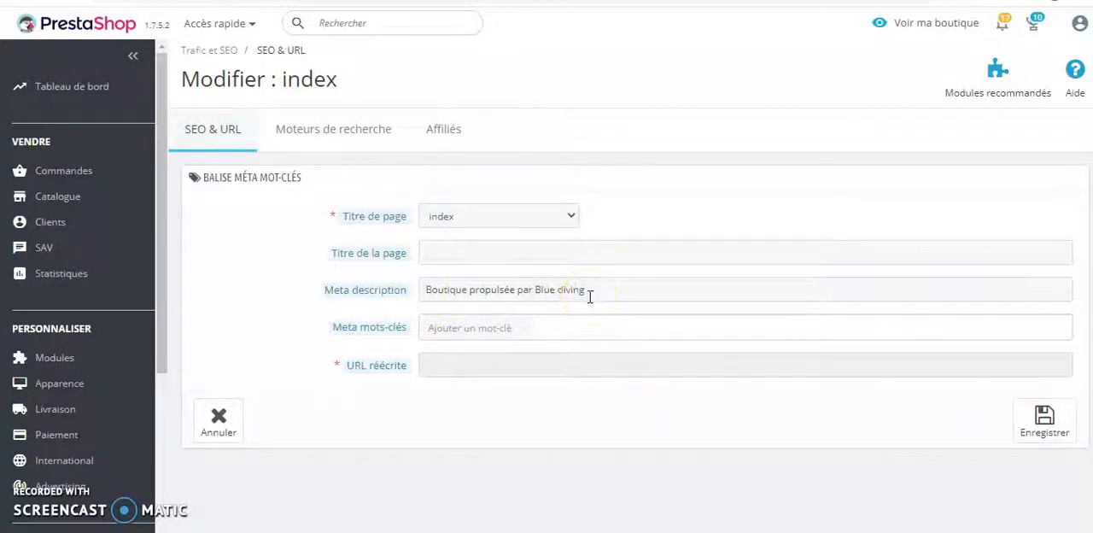
{"action": "left_click", "coordinate": [1046, 429]}
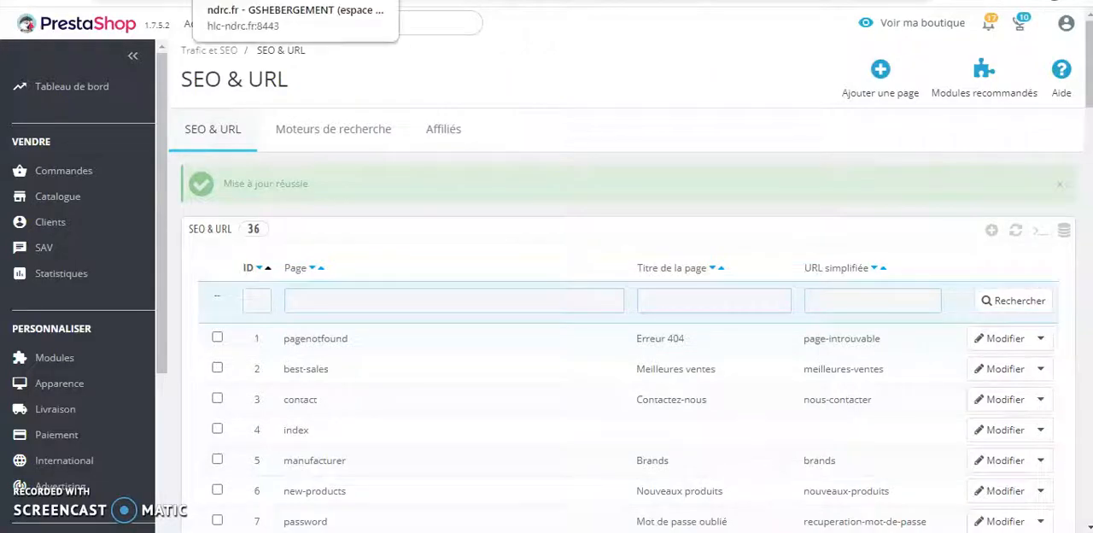
Switch to the Plesk file manager and browse to themes/classic/templates/_partials in the ps.hlc-ndrc.fr directory.
{"action": "left_click", "coordinate": [256, 1]}
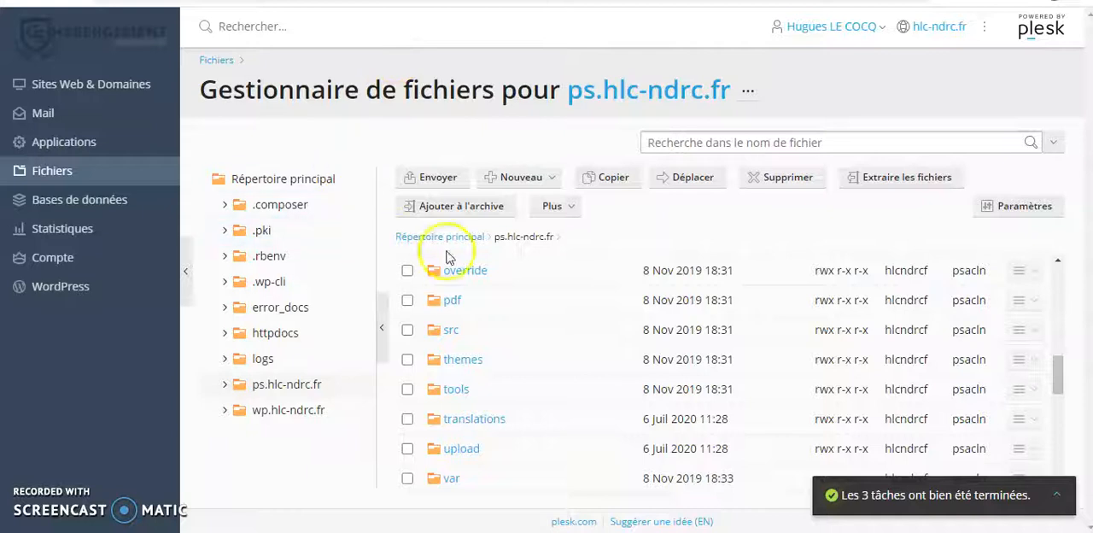
{"action": "left_click", "coordinate": [463, 359]}
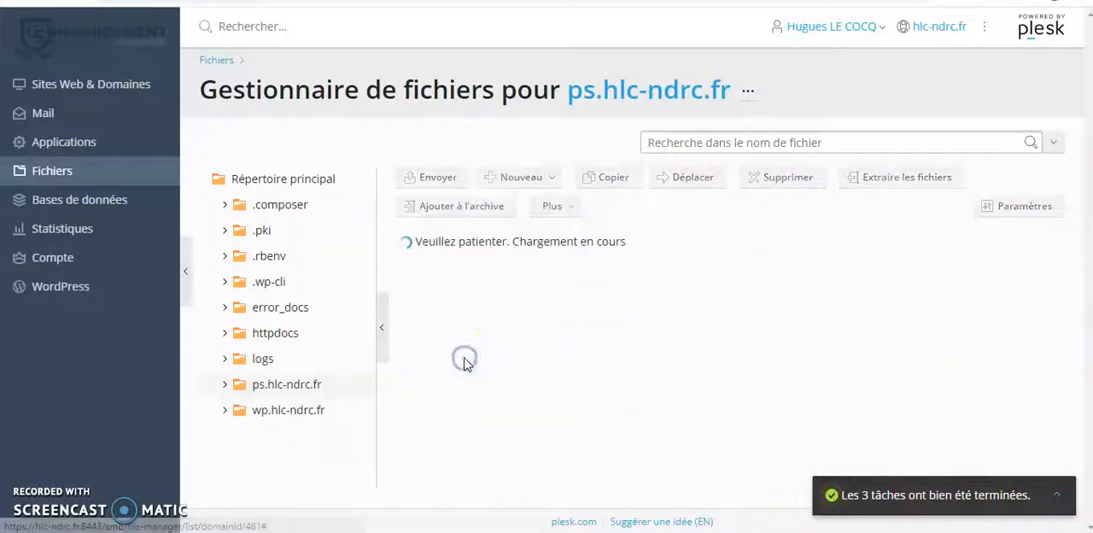
{"action": "left_click", "coordinate": [464, 354]}
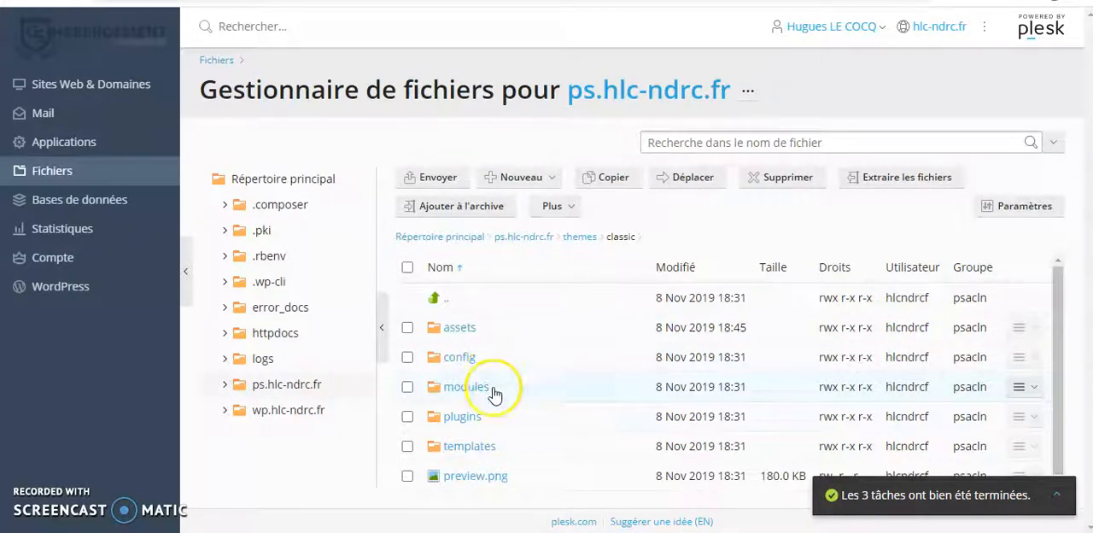
{"action": "left_click", "coordinate": [471, 446]}
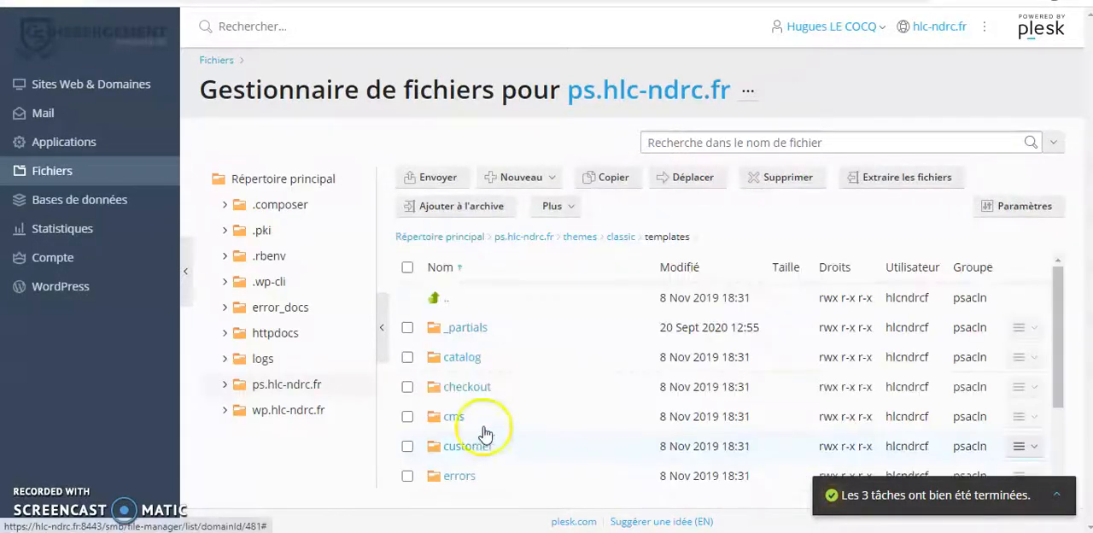
{"action": "left_click", "coordinate": [468, 332]}
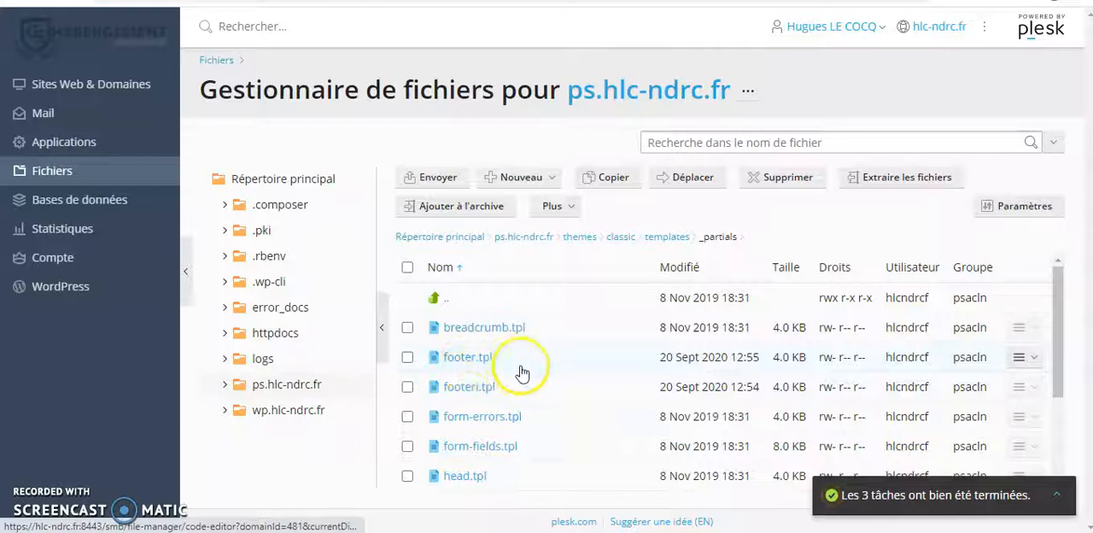
Open footeri.tpl, examine its original copyright_link block, and close the file without saving.
{"action": "left_click", "coordinate": [469, 392]}
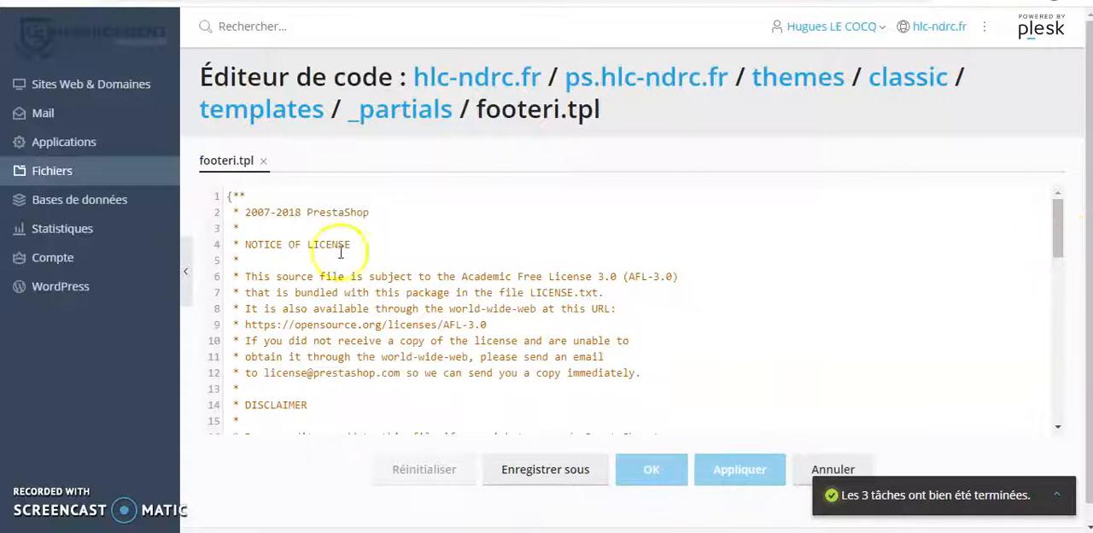
{"action": "scroll", "coordinate": [321, 346], "scroll_direction": "down", "scroll_amount": 3}
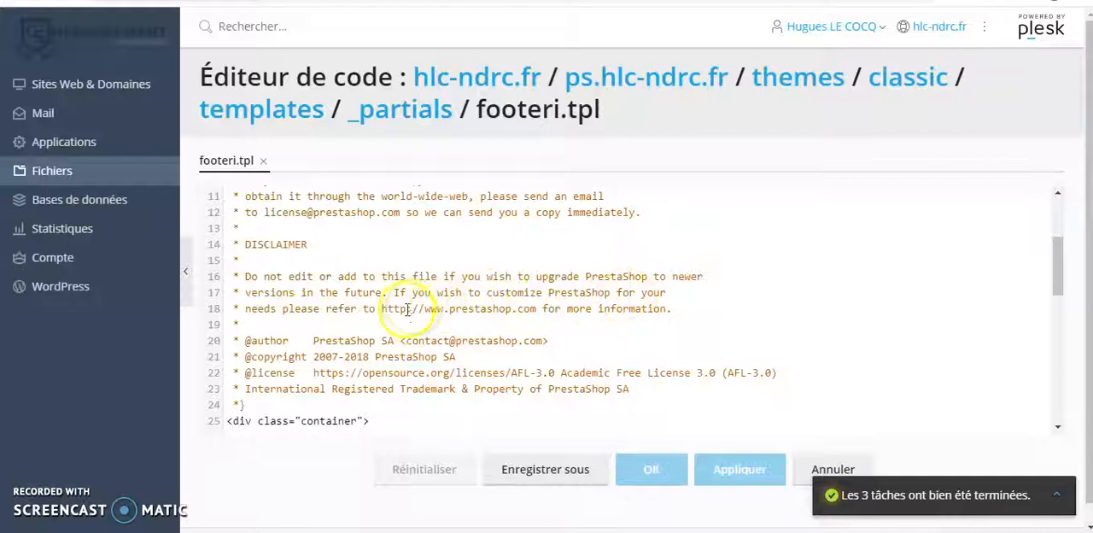
{"action": "scroll", "coordinate": [665, 335], "scroll_direction": "down", "scroll_amount": 1}
{"action": "scroll", "coordinate": [665, 335], "scroll_direction": "down", "scroll_amount": 5}
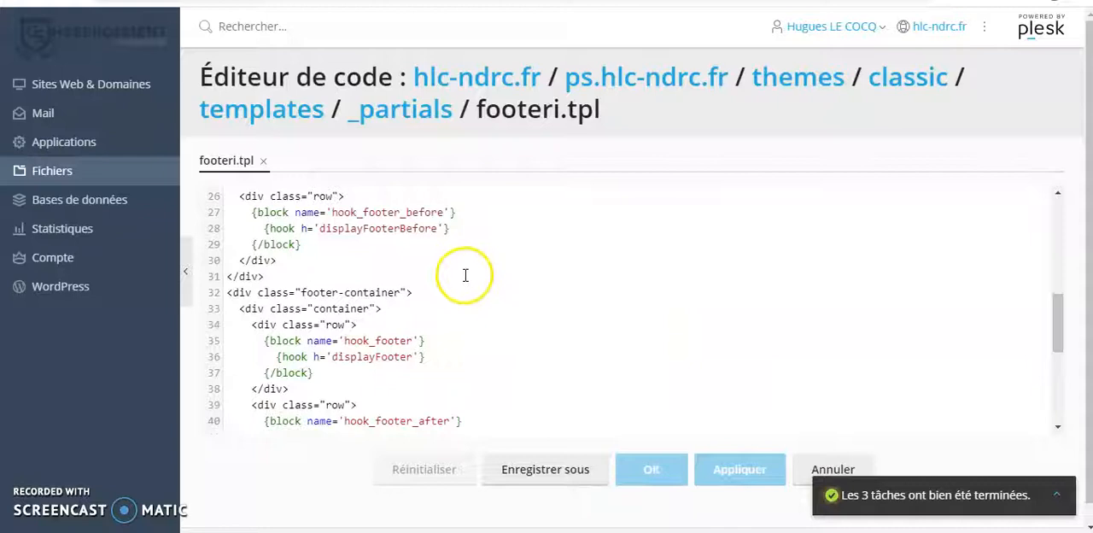
{"action": "scroll", "coordinate": [465, 275], "scroll_direction": "down", "scroll_amount": 3}
{"action": "scroll", "coordinate": [466, 275], "scroll_direction": "down", "scroll_amount": 2}
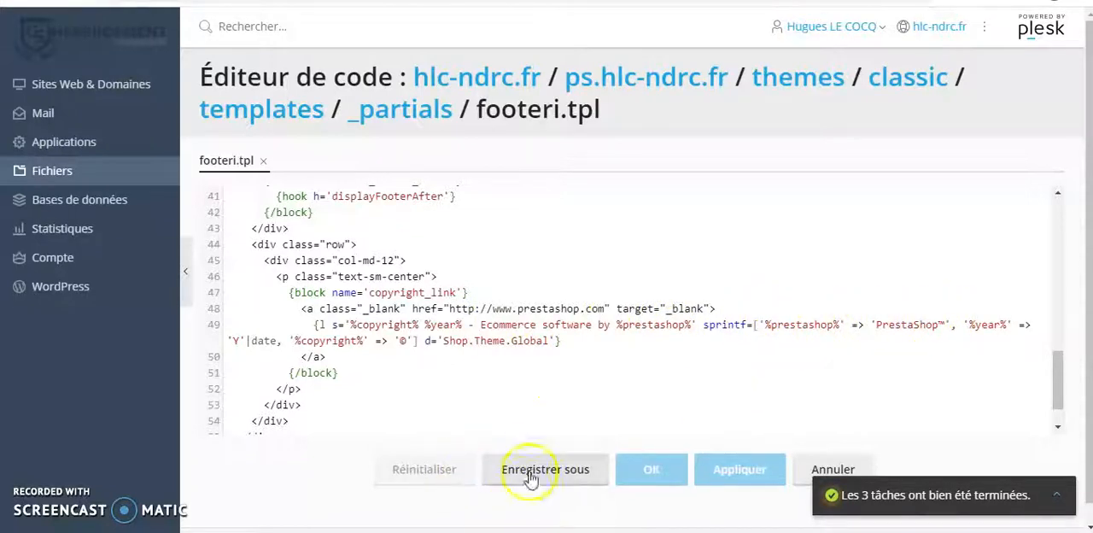
{"action": "scroll", "coordinate": [598, 402], "scroll_direction": "up", "scroll_amount": 3}
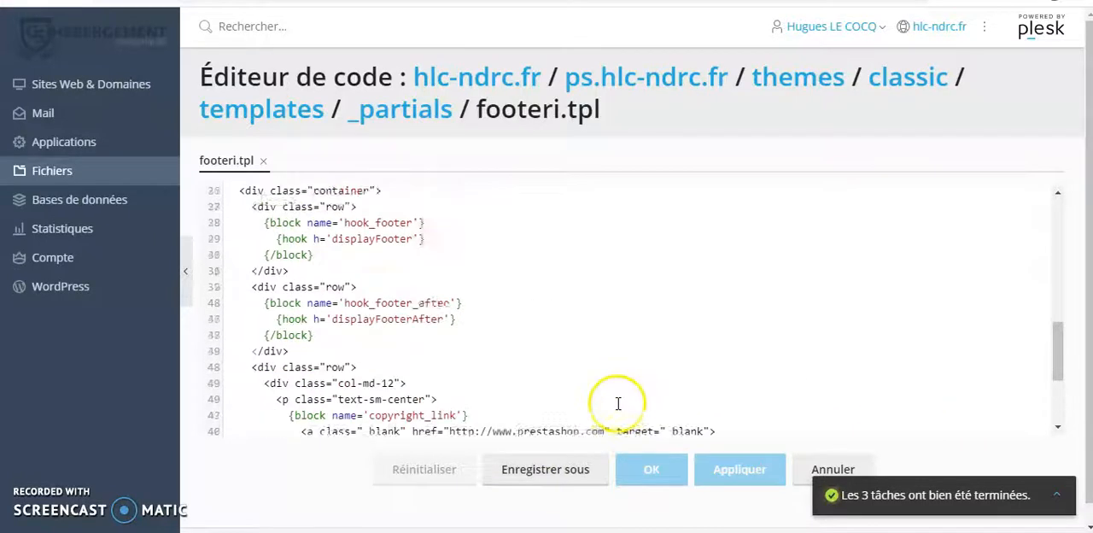
{"action": "scroll", "coordinate": [500, 398], "scroll_direction": "up", "scroll_amount": 4}
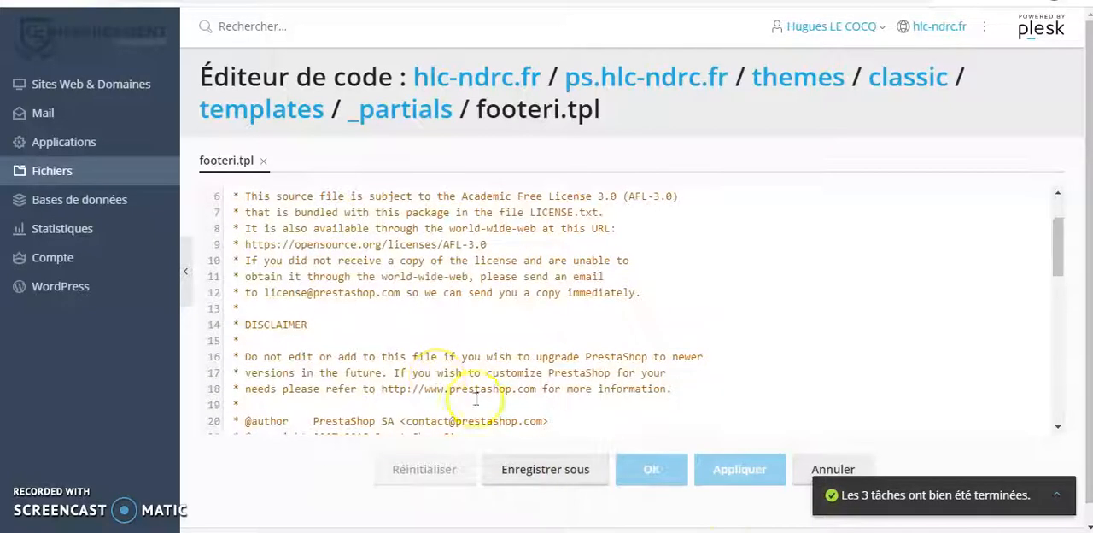
{"action": "left_click", "coordinate": [833, 470]}
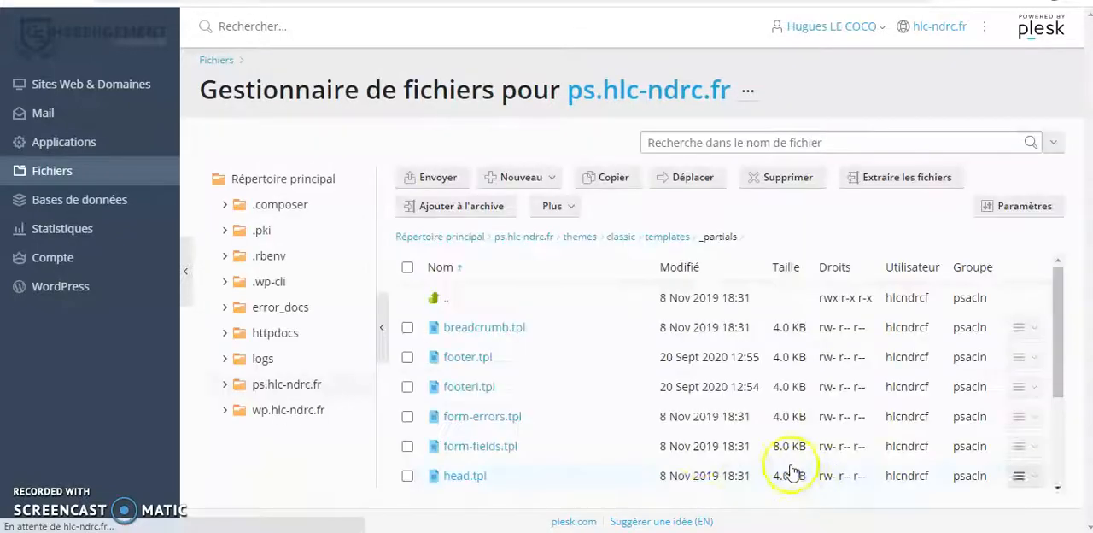
Open footer.tpl in the code editor at its copyright_link block.
{"action": "left_click", "coordinate": [468, 359]}
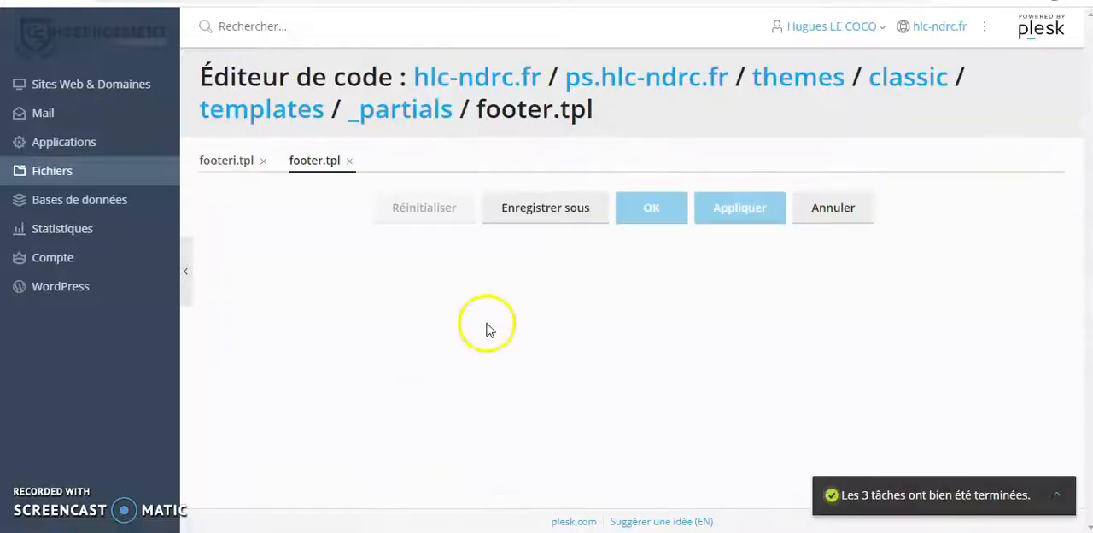
{"action": "scroll", "coordinate": [527, 297], "scroll_direction": "down", "scroll_amount": 10}
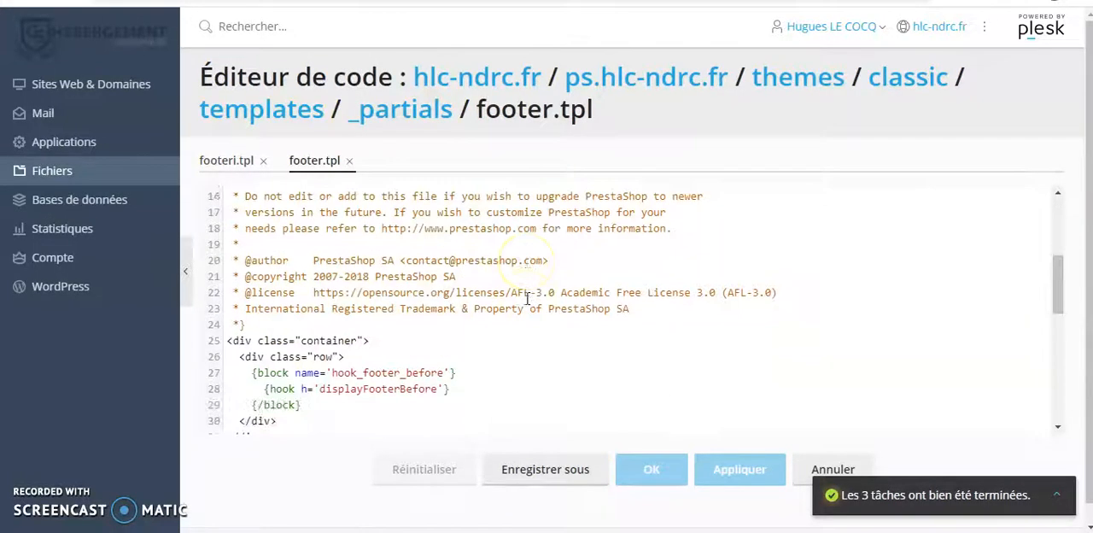
{"action": "scroll", "coordinate": [526, 297], "scroll_direction": "down", "scroll_amount": 2}
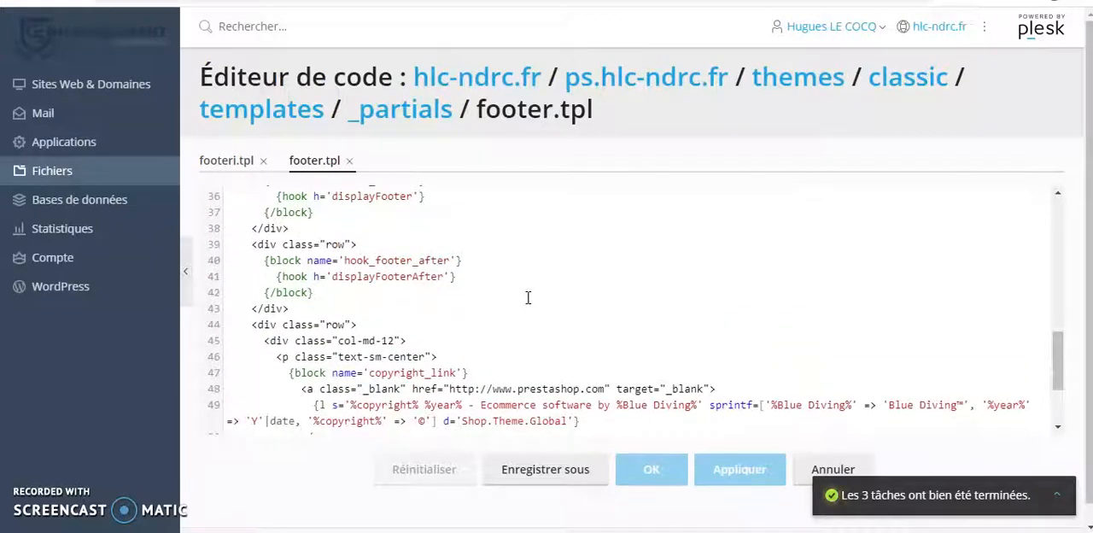
{"action": "scroll", "coordinate": [526, 297], "scroll_direction": "down", "scroll_amount": 2}
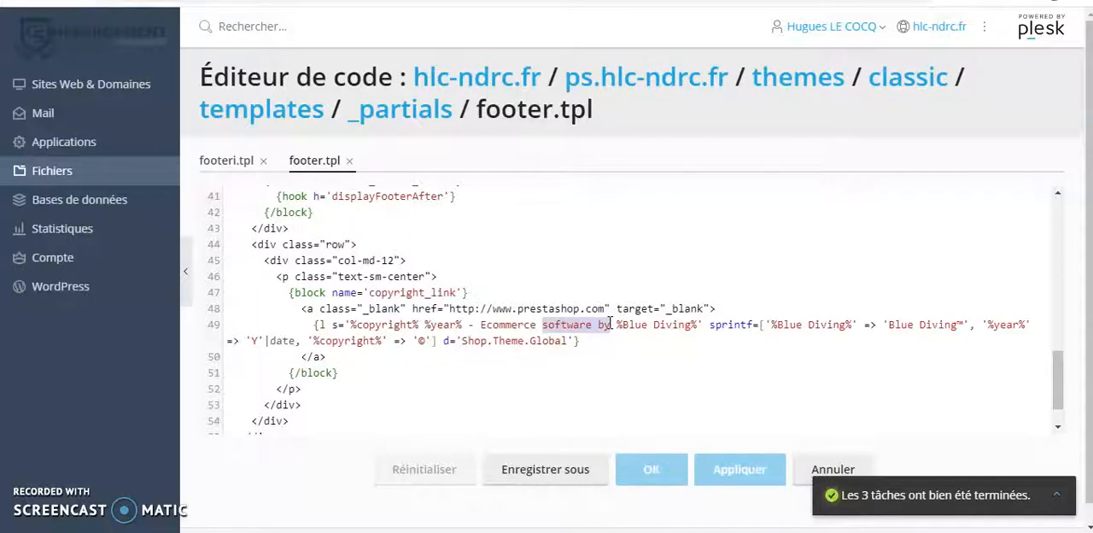
Replace "Ecommerce software by" with "logiciel propulsé par" in the copyright text on line 49 of footer.tpl and apply the change.
{"action": "key", "text": "BackSpace"}
{"action": "key", "text": "BackSpace"}
{"action": "key", "text": "BackSpace"}
{"action": "key", "text": "BackSpace"}
{"action": "key", "text": "BackSpace"}
{"action": "key", "text": "BackSpace"}
{"action": "key", "text": "BackSpace"}
{"action": "key", "text": "BackSpace"}
{"action": "key", "text": "BackSpace"}
{"action": "key", "text": "BackSpace"}
{"action": "key", "text": "BackSpace"}
{"action": "type", "text": "logiv"}
{"action": "key", "text": "BackSpace"}
{"action": "type", "text": "ciel p"}
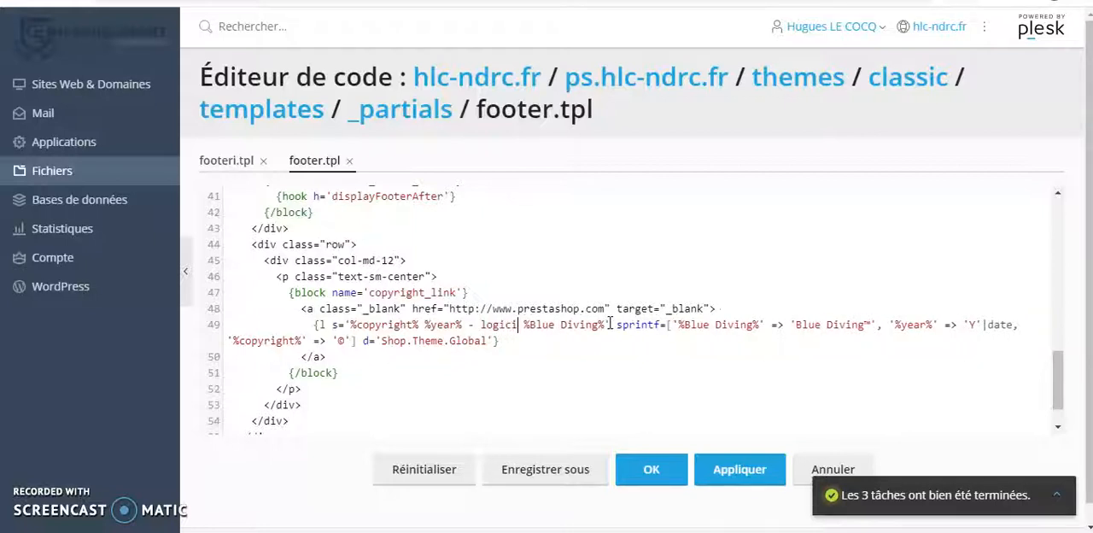
{"action": "type", "text": "ropul"}
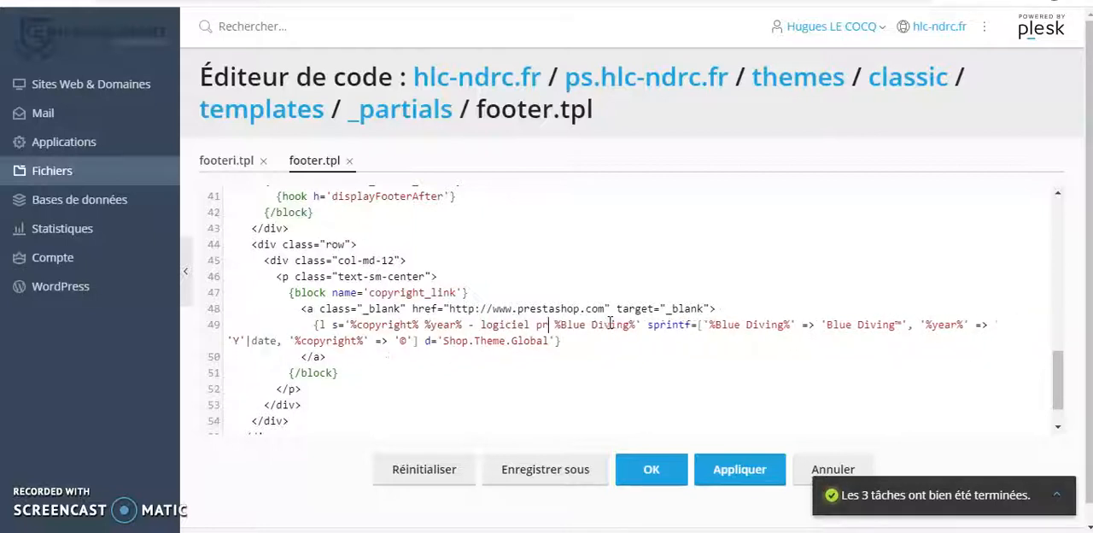
{"action": "type", "text": "se"}
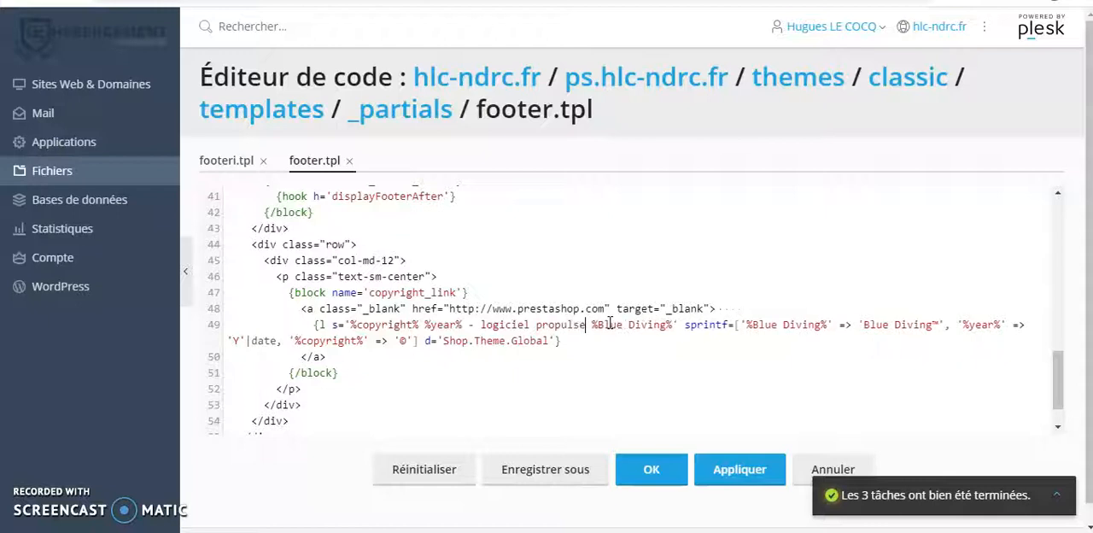
{"action": "key", "text": "BackSpace"}
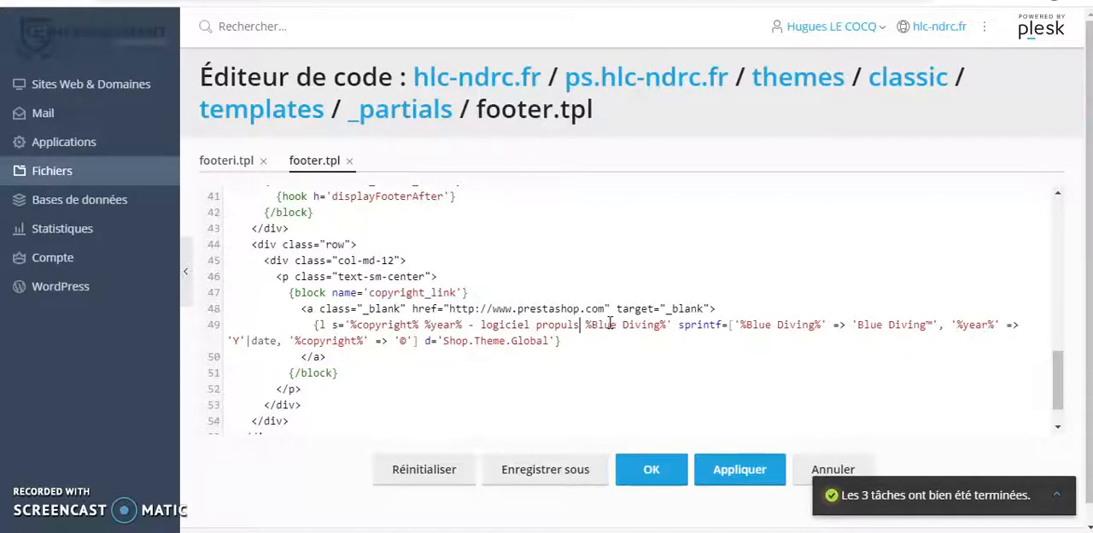
{"action": "type", "text": "é par"}
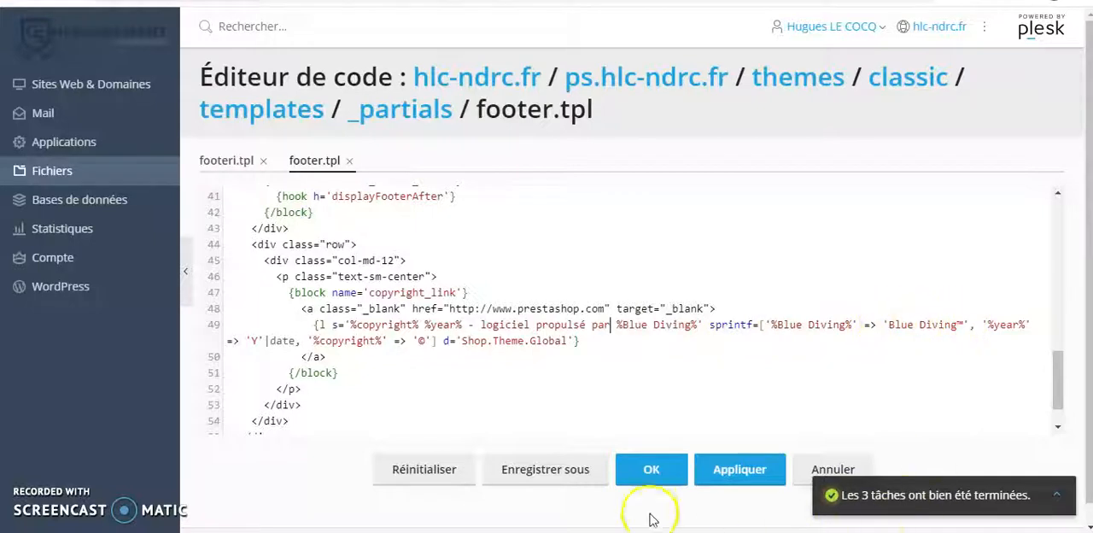
{"action": "left_click", "coordinate": [741, 476]}
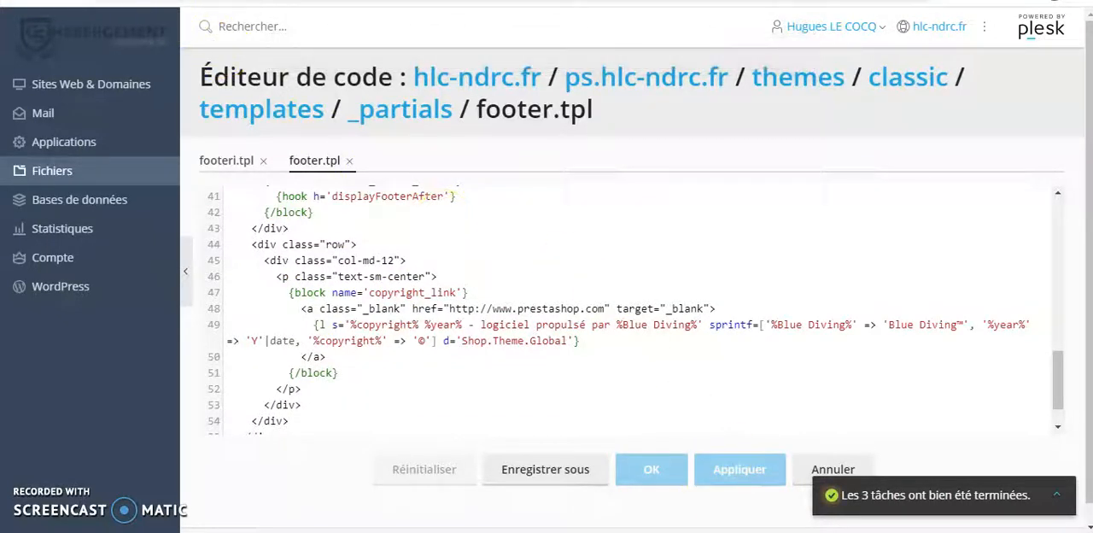
Switch to the PrestaShop back office and clear the shop's cache on the Performances page of the advanced parameters.
{"action": "left_click", "coordinate": [86, 1]}
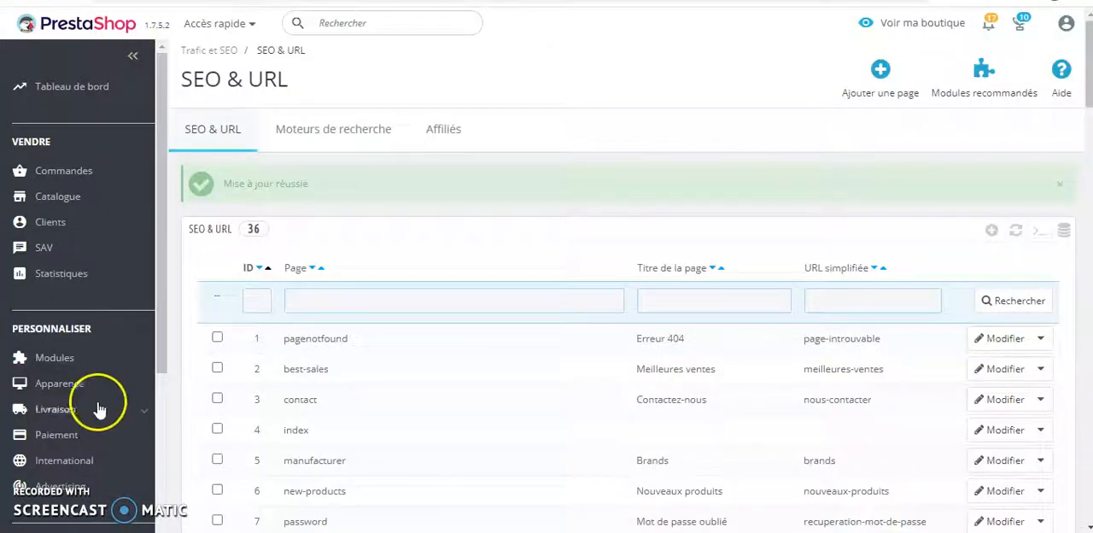
{"action": "left_click_drag", "start_coordinate": [164, 314], "coordinate": [181, 499]}
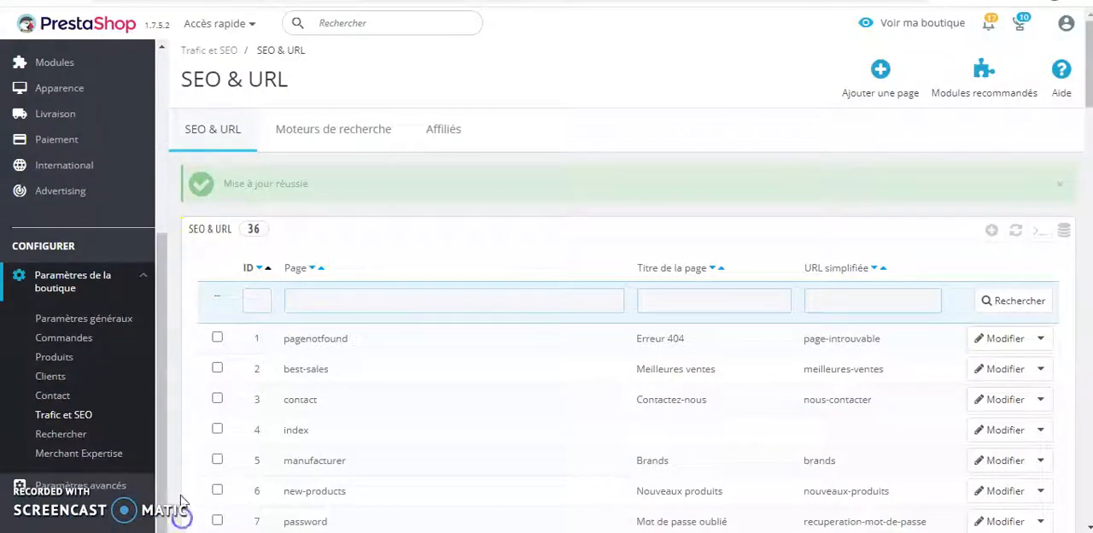
{"action": "left_click", "coordinate": [99, 489]}
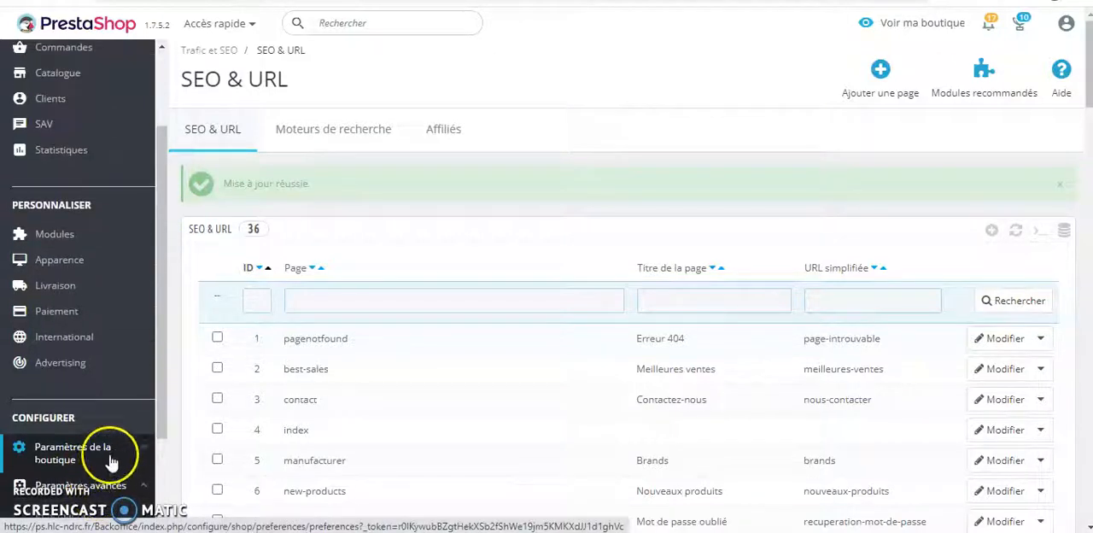
{"action": "scroll", "coordinate": [119, 452], "scroll_direction": "down", "scroll_amount": 2}
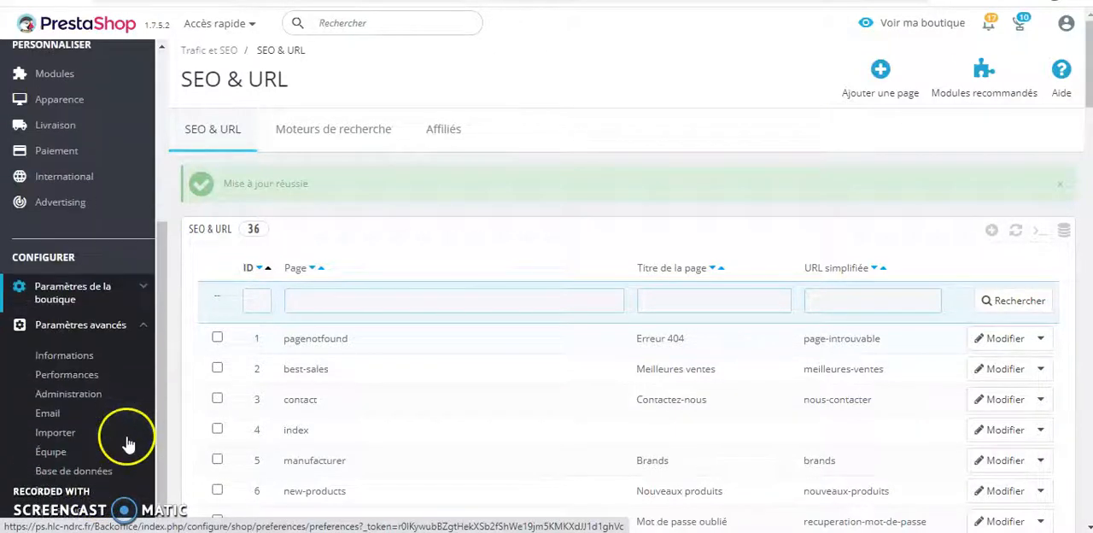
{"action": "left_click", "coordinate": [69, 375]}
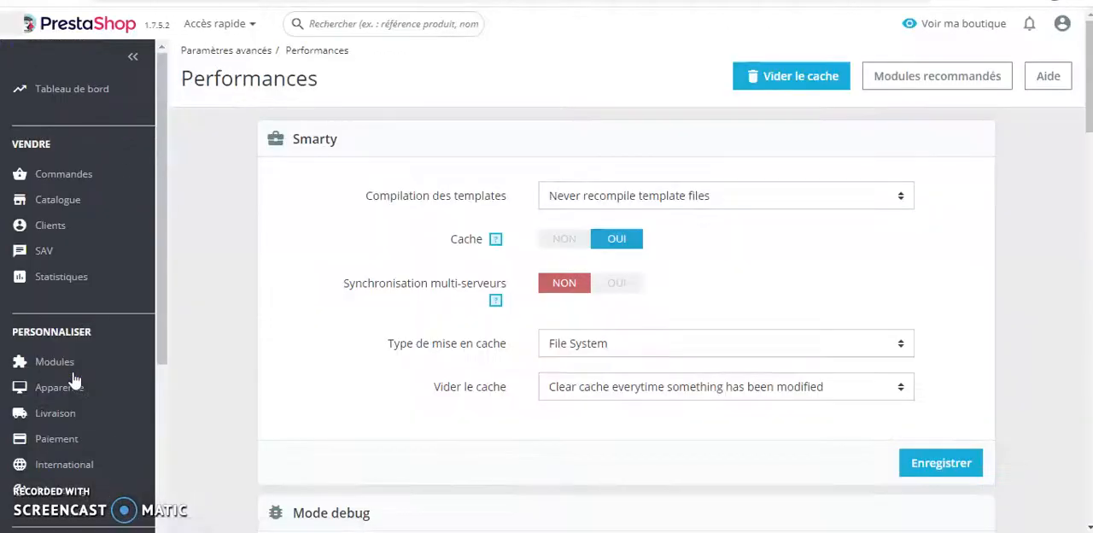
{"action": "left_click", "coordinate": [799, 81]}
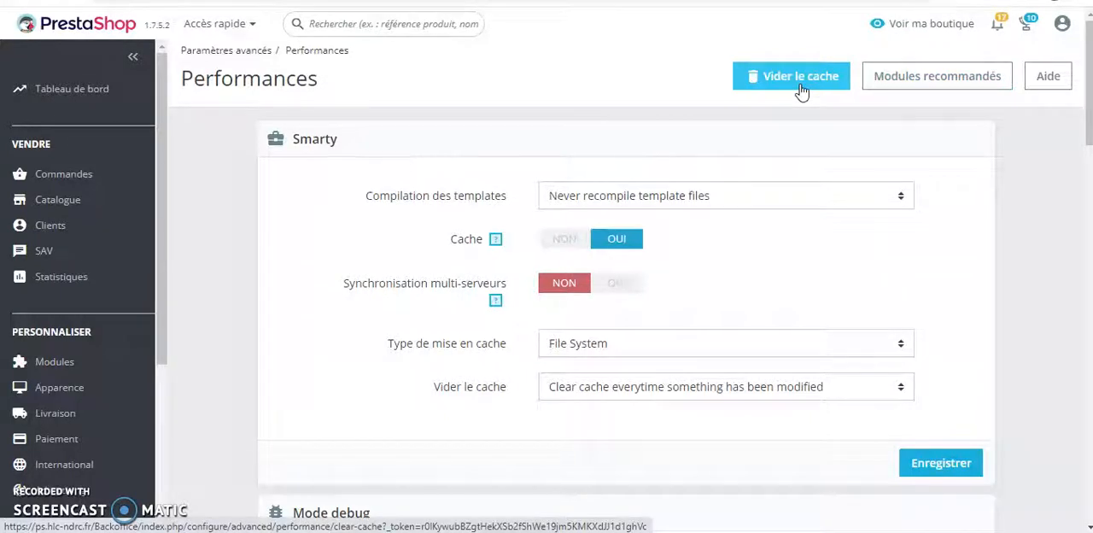
Clear the shop's cache again from the Performances page, and switch to the storefront to check the copyright line in its footer.
{"action": "left_click", "coordinate": [804, 87]}
{"action": "left_click", "coordinate": [804, 87]}
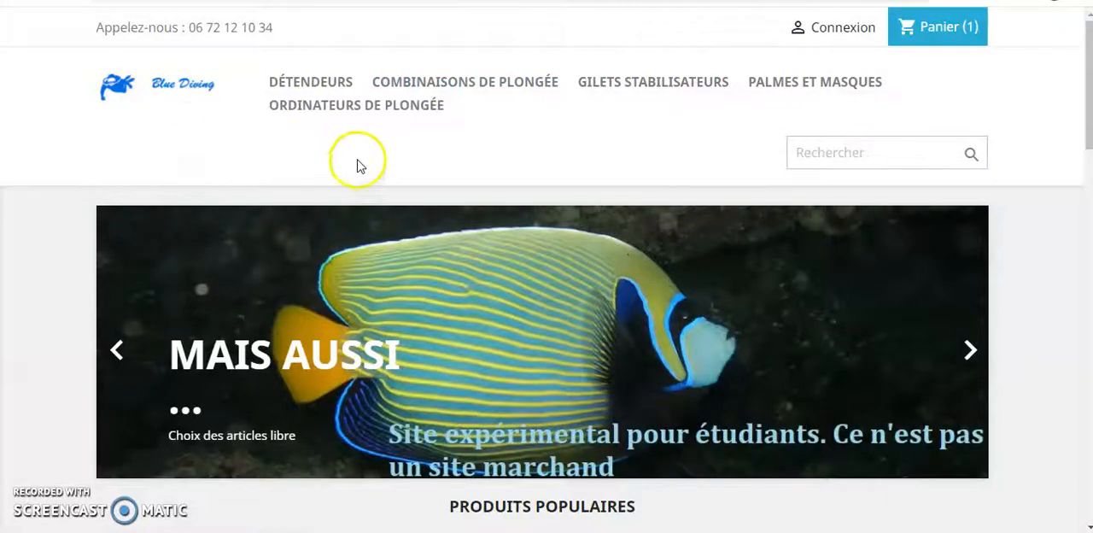
{"action": "scroll", "coordinate": [378, 195], "scroll_direction": "down", "scroll_amount": 15}
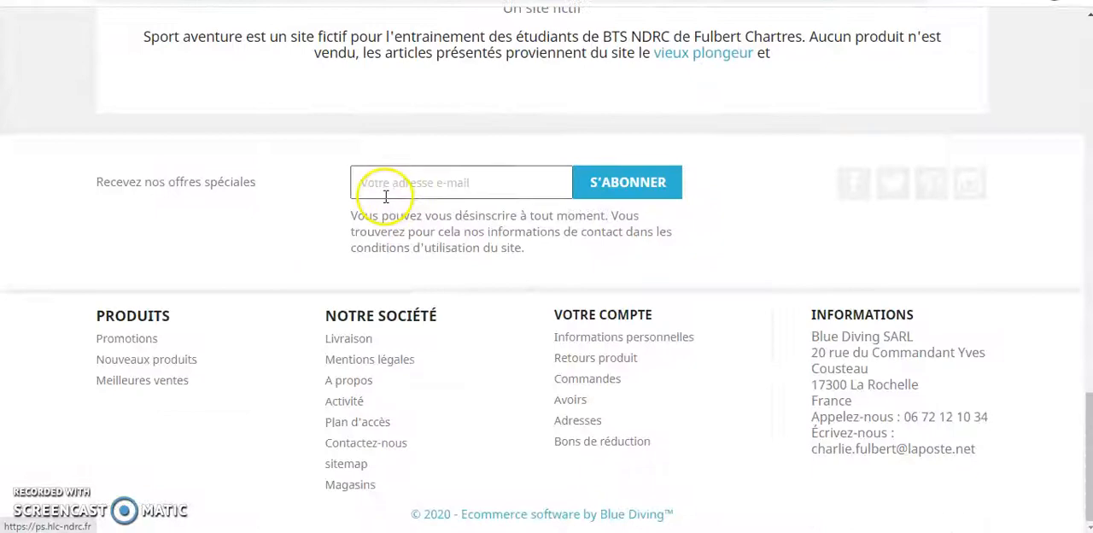
{"action": "scroll", "coordinate": [378, 195], "scroll_direction": "up", "scroll_amount": 15}
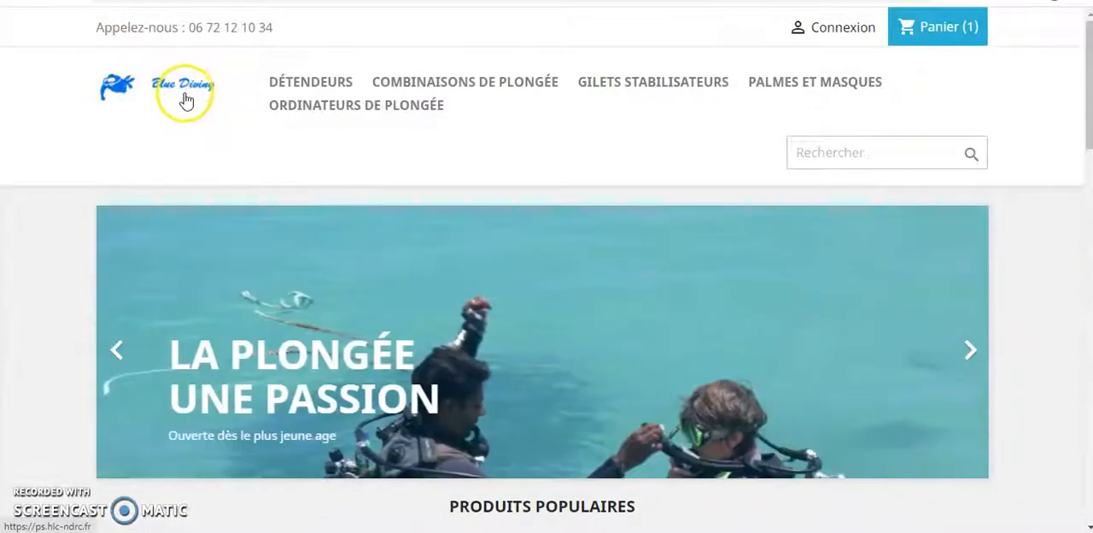
Reload the Blue Diving home page through the shop's logo and examine the copyright line in the footer.
{"action": "left_click", "coordinate": [186, 92]}
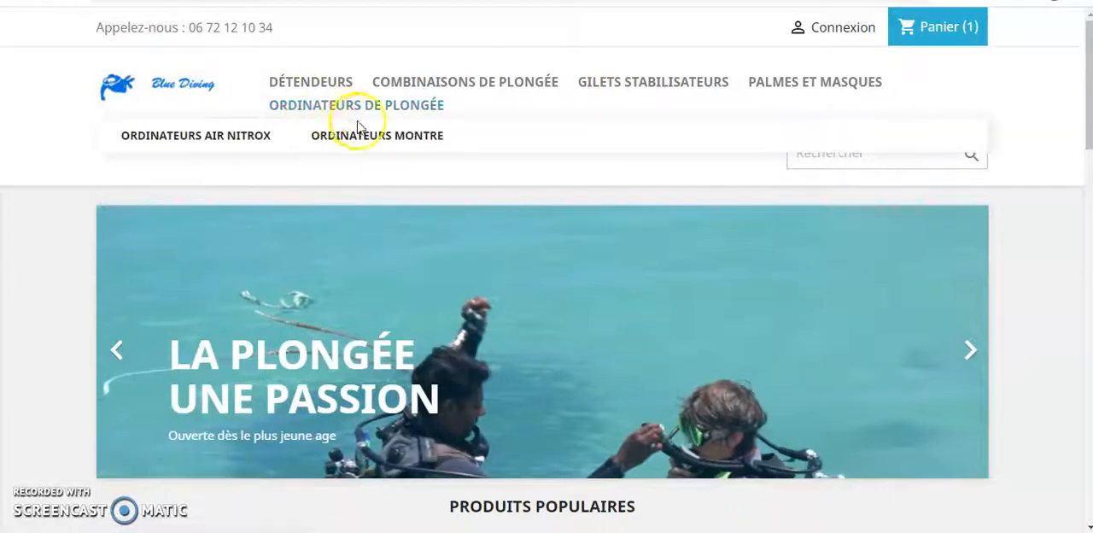
{"action": "scroll", "coordinate": [305, 190], "scroll_direction": "down", "scroll_amount": 6}
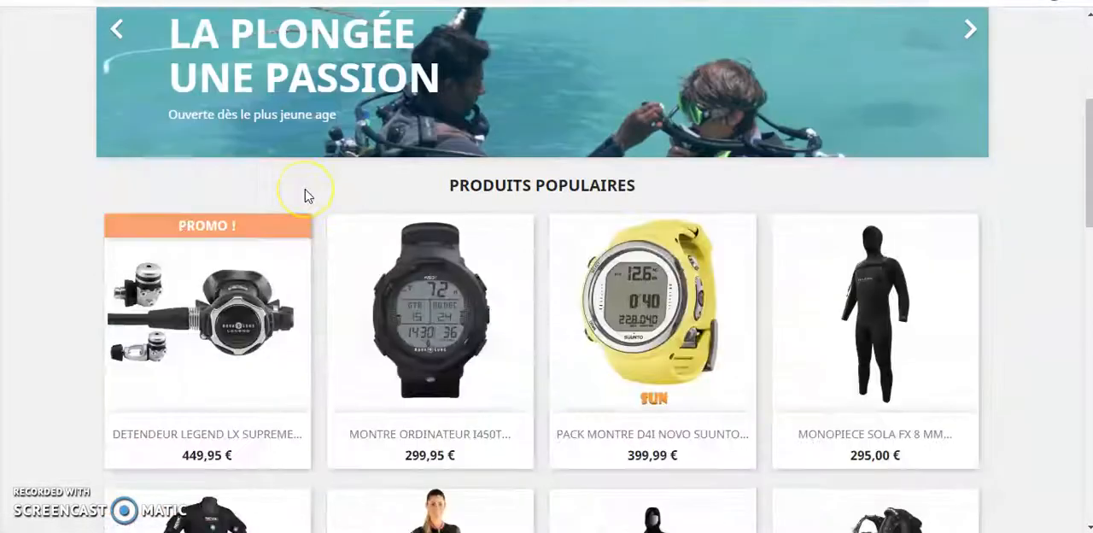
{"action": "scroll", "coordinate": [305, 190], "scroll_direction": "down", "scroll_amount": 3}
{"action": "scroll", "coordinate": [310, 195], "scroll_direction": "down", "scroll_amount": 10}
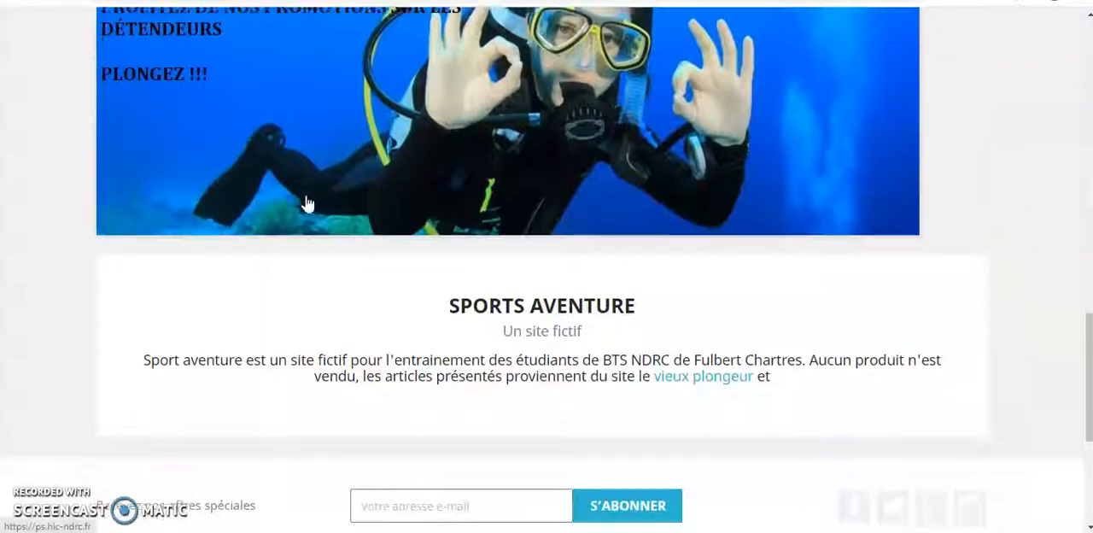